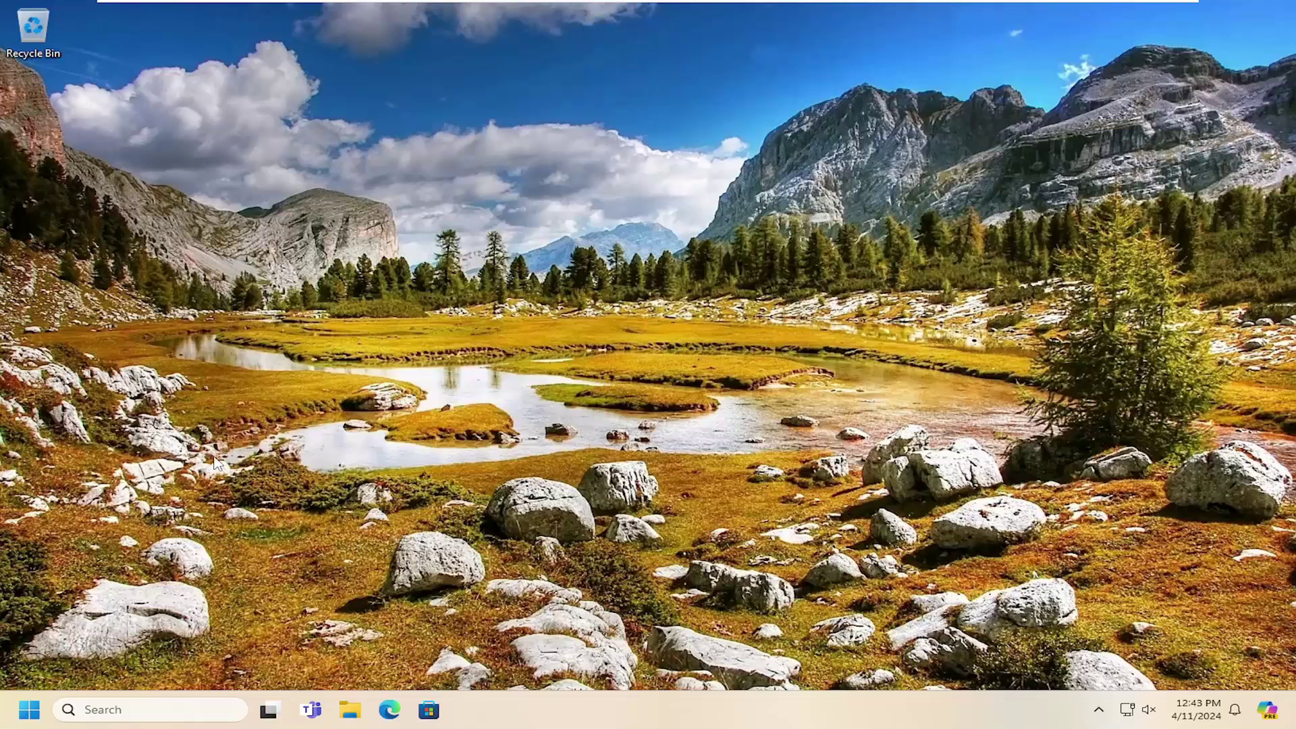
# Step: Search 'services' from Start and launch the Services console
pyautogui.rightClick(28, 708)
pyautogui.click(20, 717)
pyautogui.write('services')
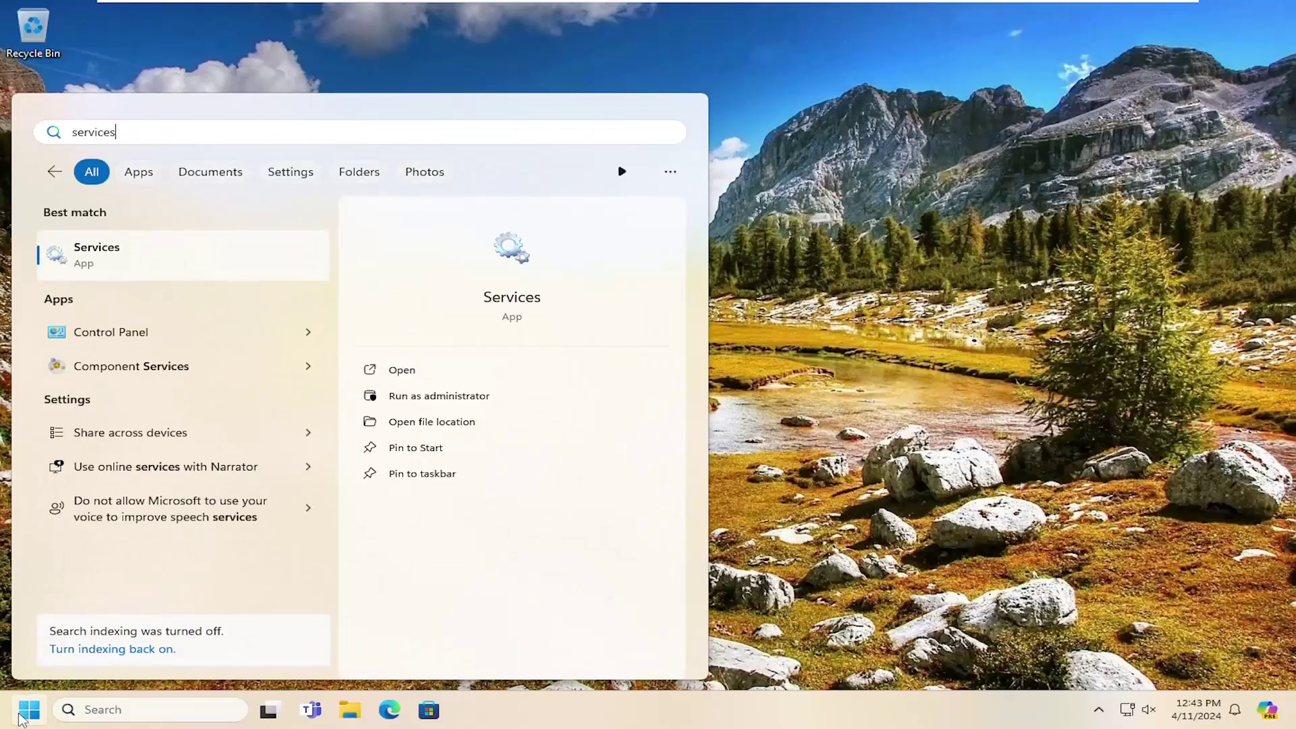
pyautogui.click(142, 251)
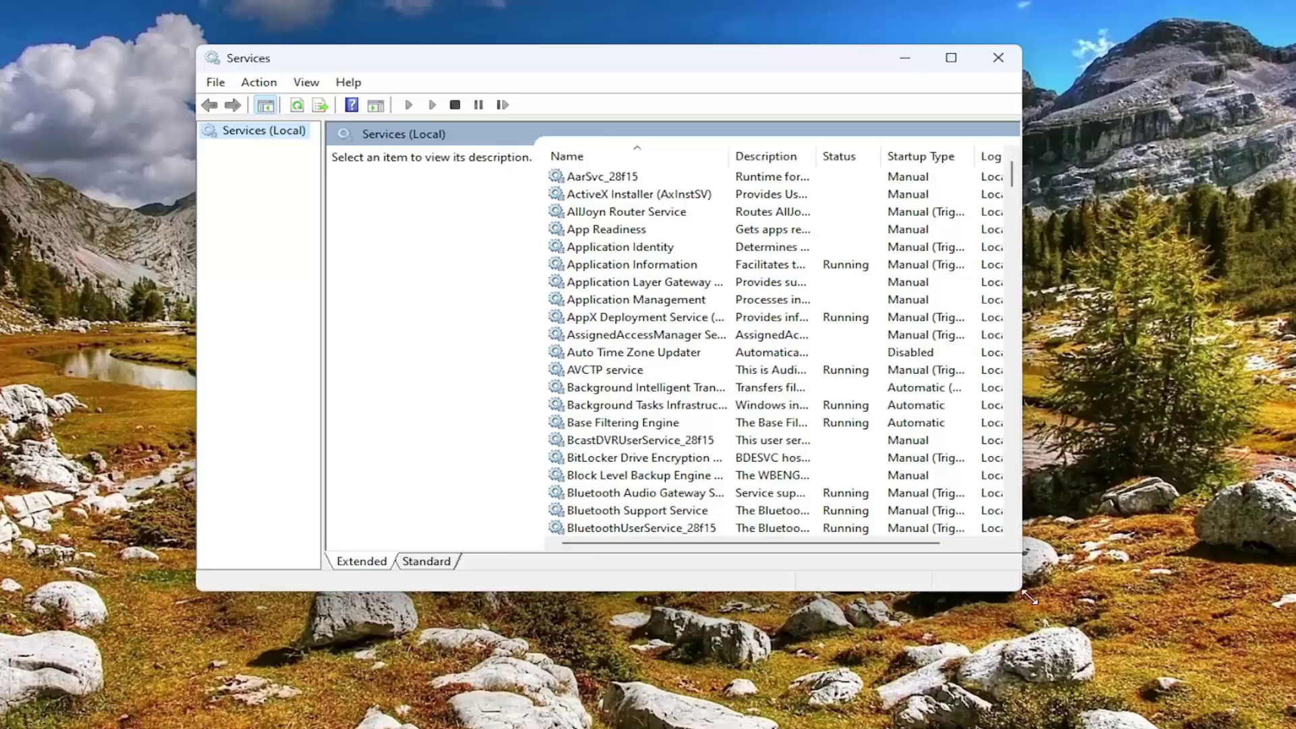
# Step: Enlarge the Services window and scroll the list down to the U–W entries
pyautogui.moveTo(1024, 585); pyautogui.dragTo(1171, 679)
pyautogui.moveTo(801, 63); pyautogui.dragTo(761, 59)
pyautogui.moveTo(1119, 186); pyautogui.dragTo(1133, 543)
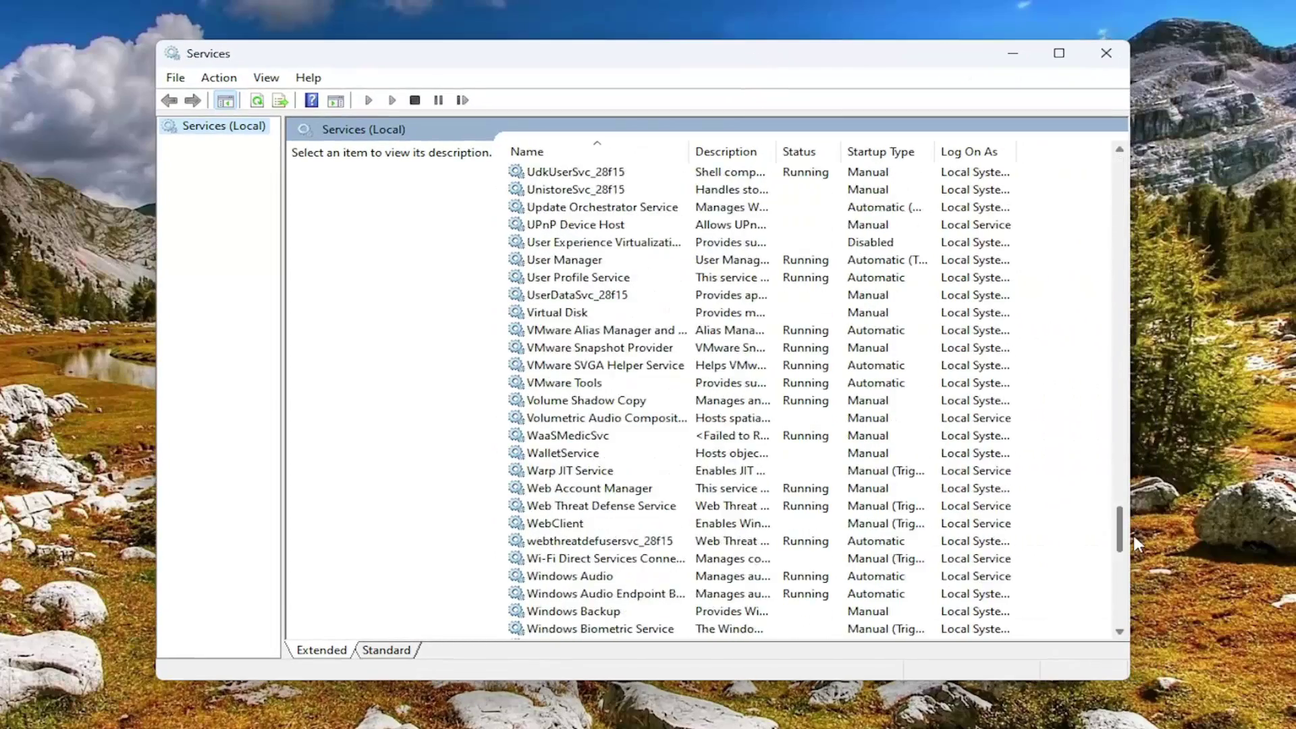
# Step: Start, then stop, Update Orchestrator Service in its Properties and confirm with OK
pyautogui.scroll(2, 1055, 523)
pyautogui.doubleClick(601, 313)
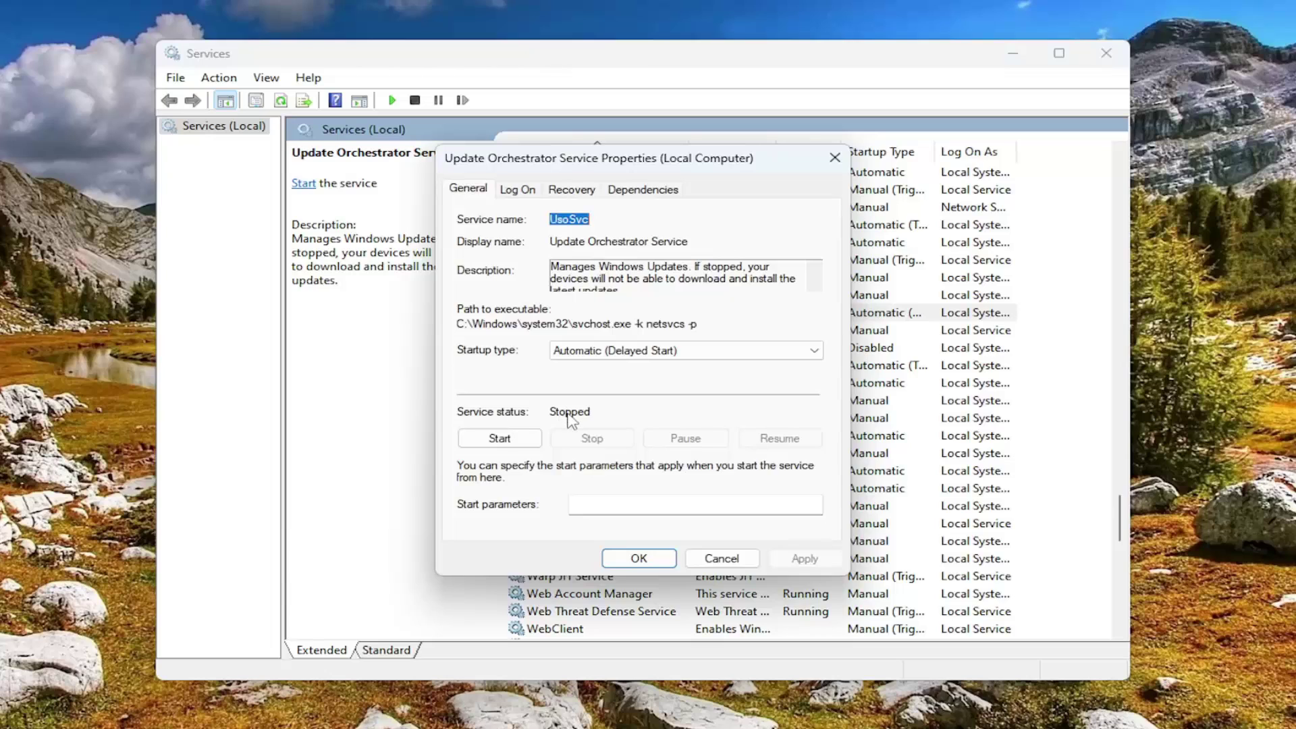
pyautogui.click(498, 439)
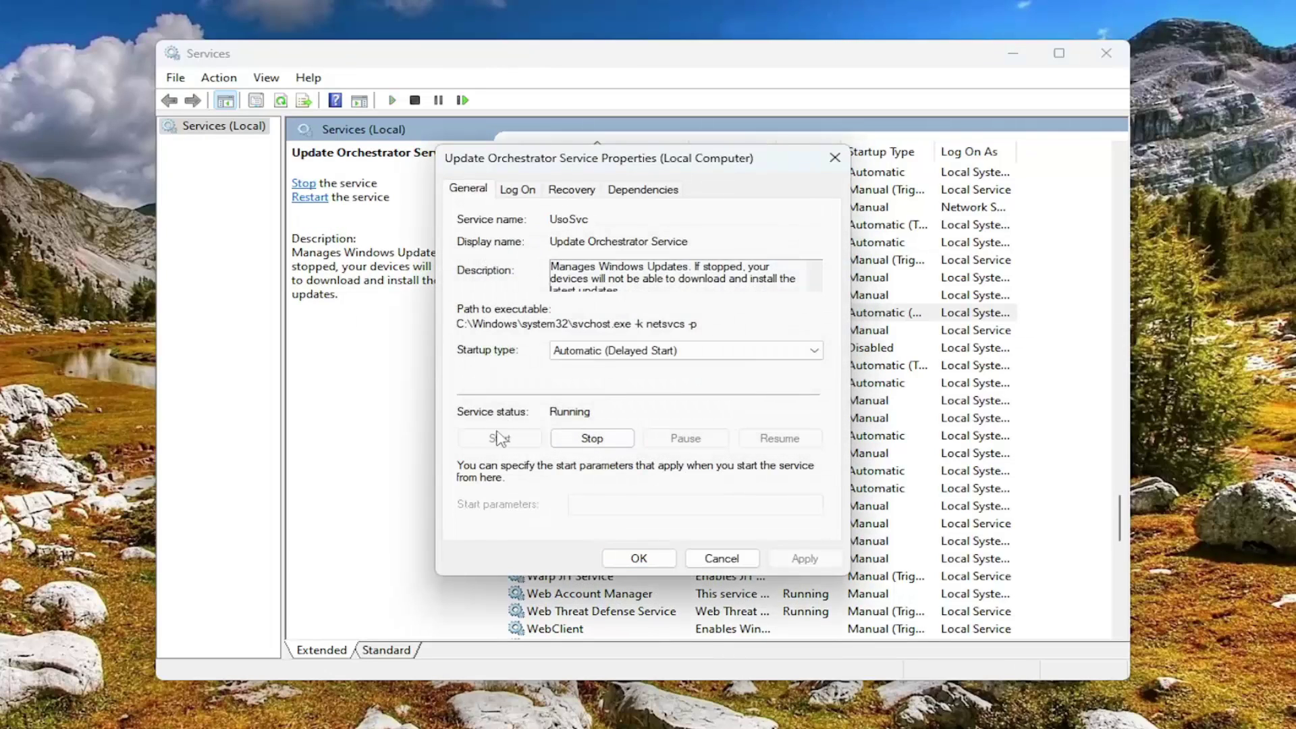
pyautogui.click(588, 439)
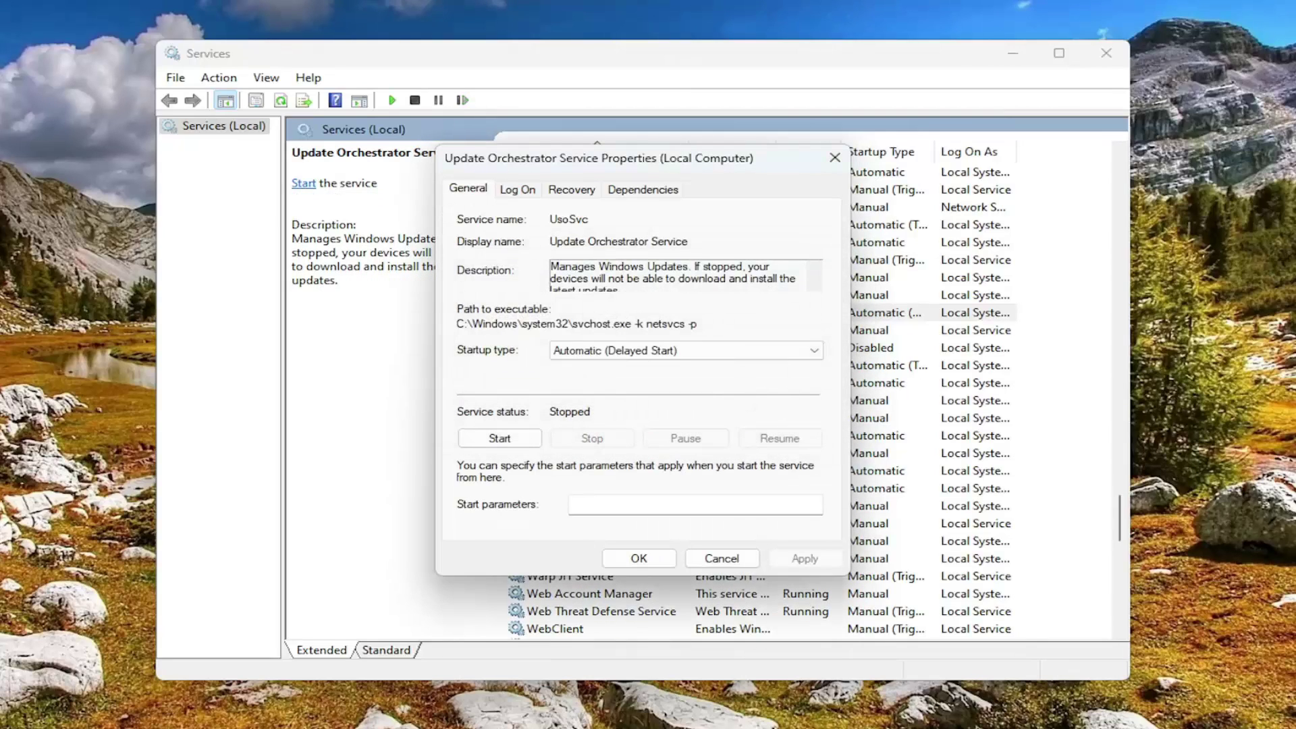
pyautogui.click(635, 558)
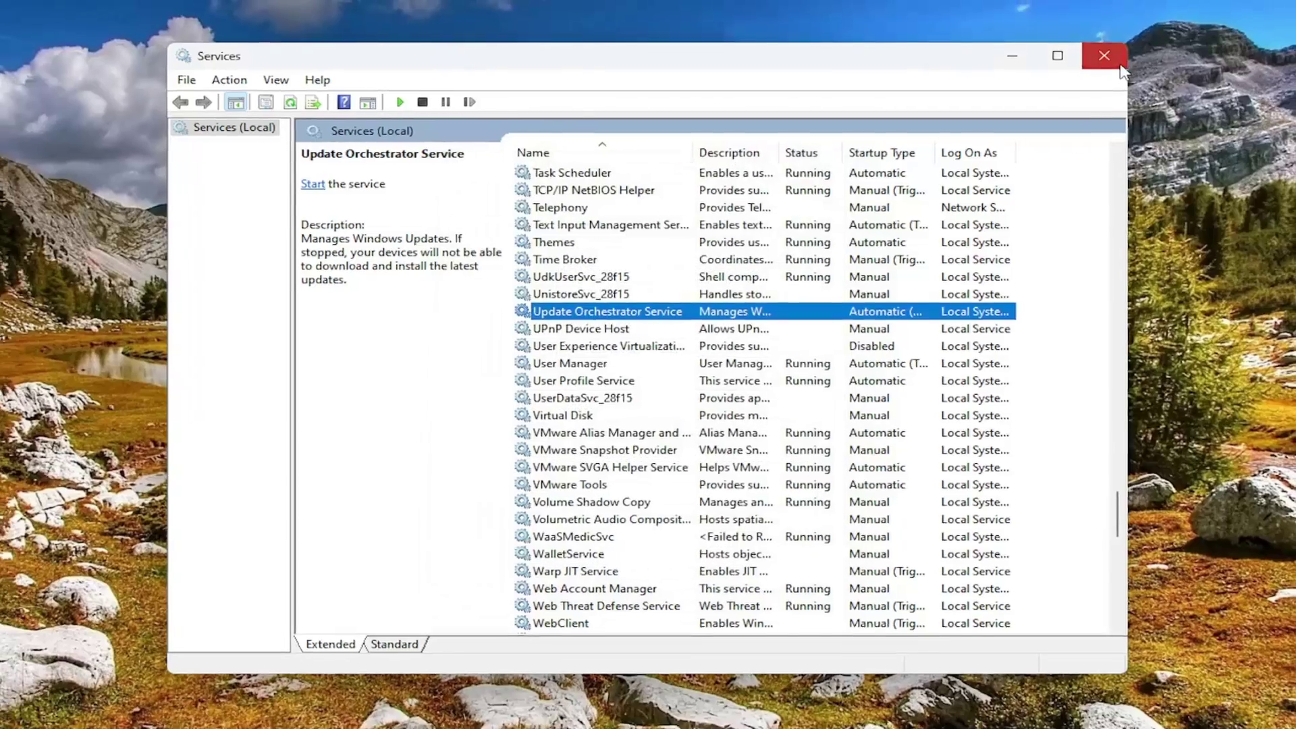
# Step: Close Services and run Command Prompt as administrator from a 'cmd' search
pyautogui.click(1125, 63)
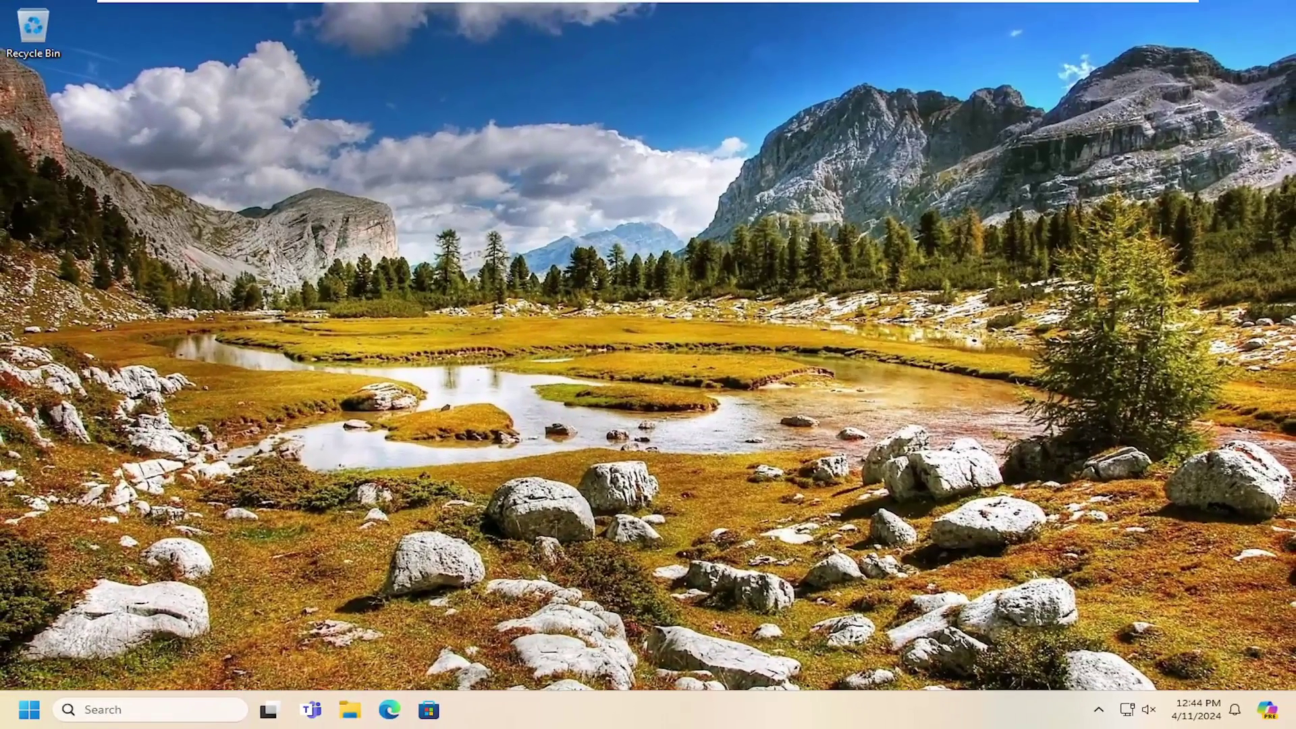
pyautogui.click(15, 716)
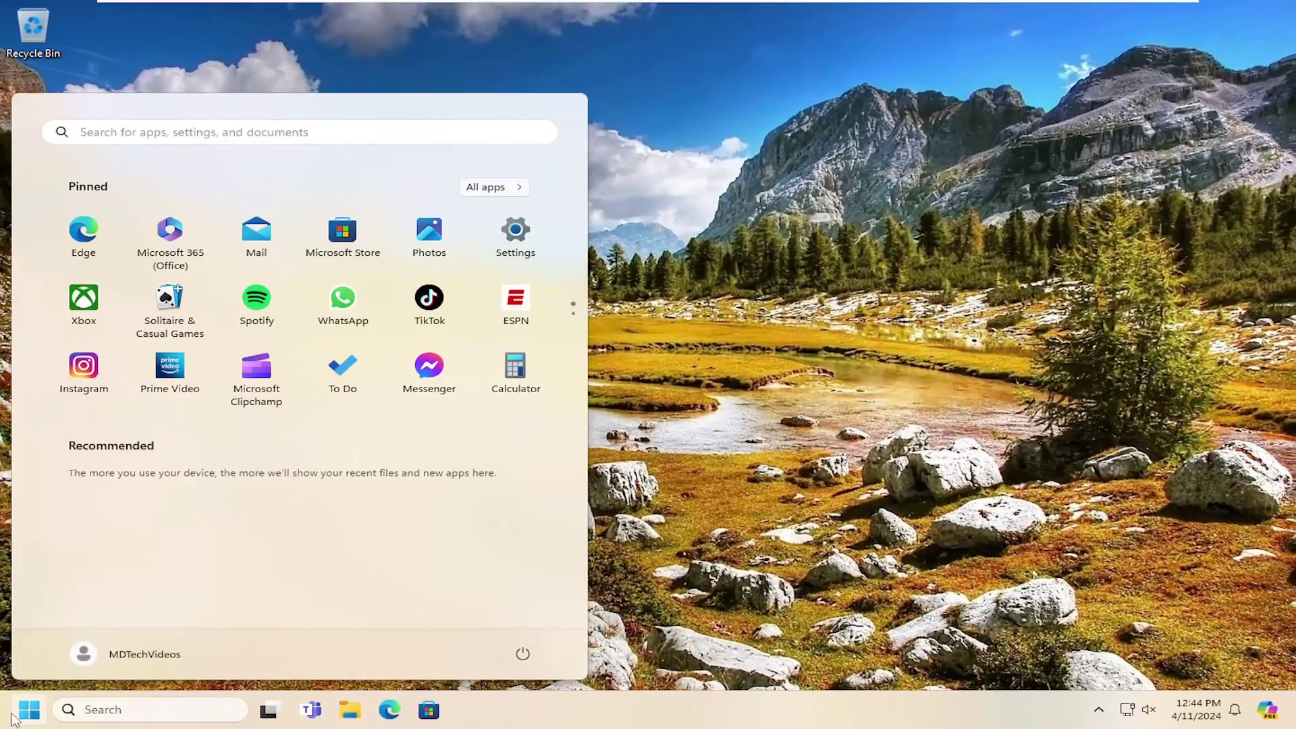
pyautogui.write('cmd')
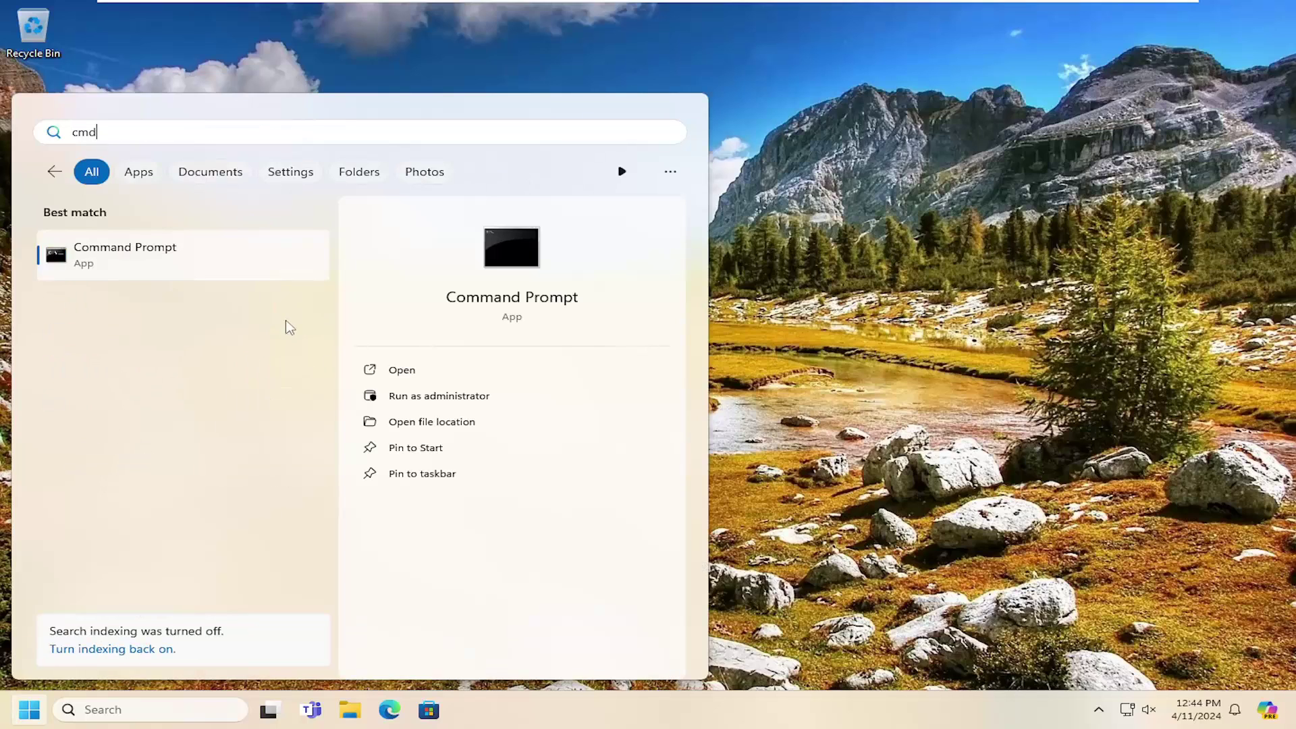
pyautogui.rightClick(125, 254)
pyautogui.click(222, 277)
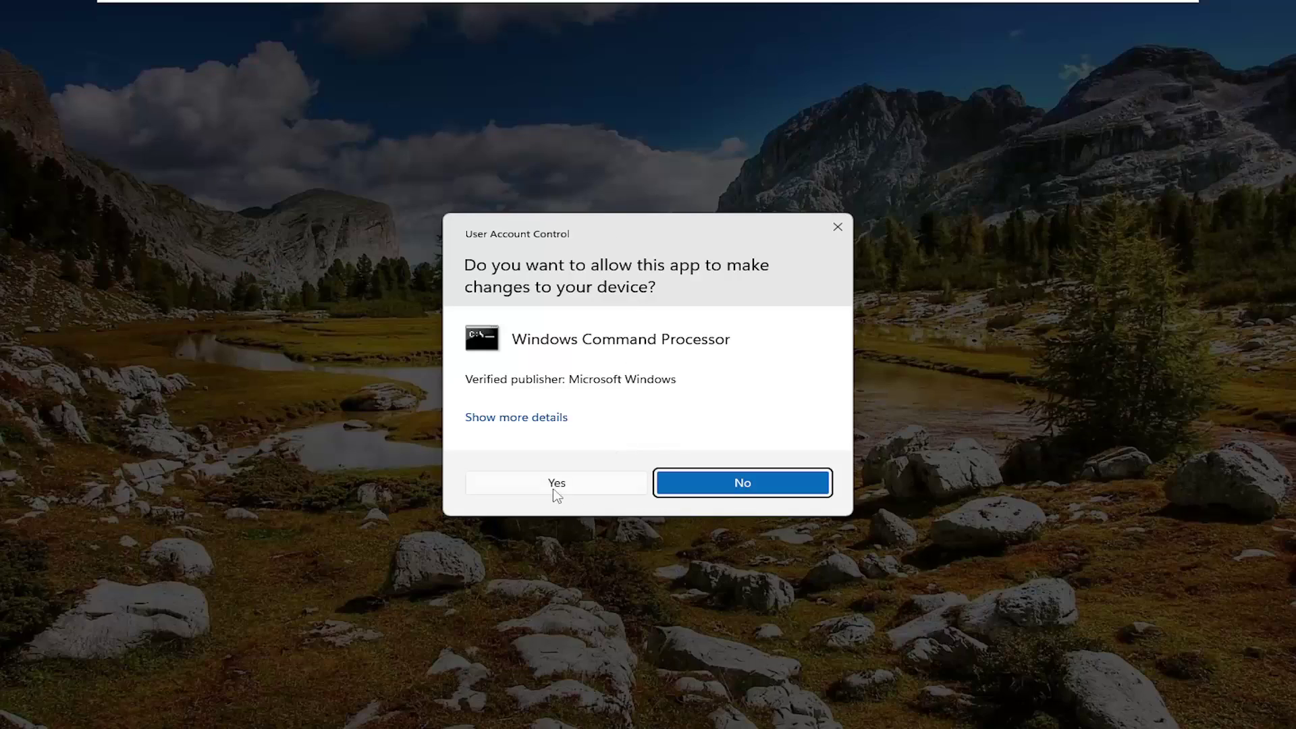
# Step: Approve the UAC prompt and run sfc /scannow in the elevated Command Prompt
pyautogui.click(550, 484)
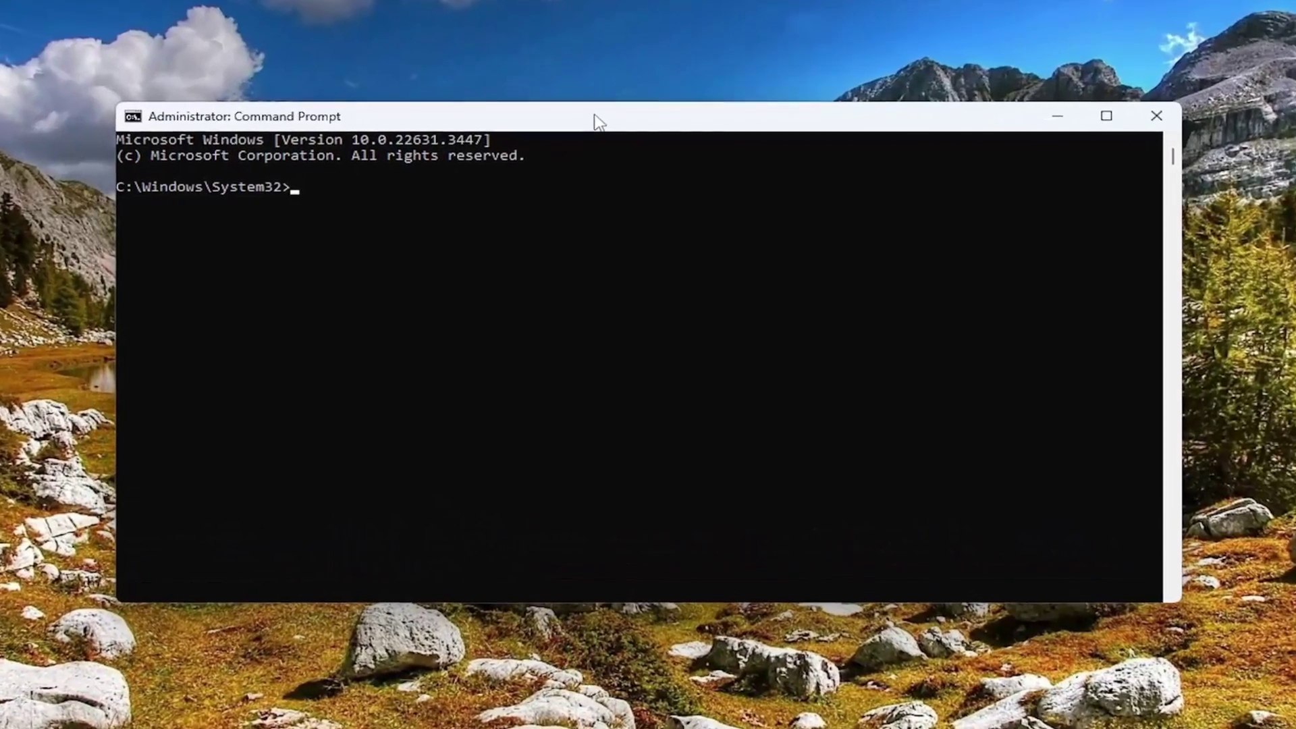
pyautogui.write('sfc /scannow')
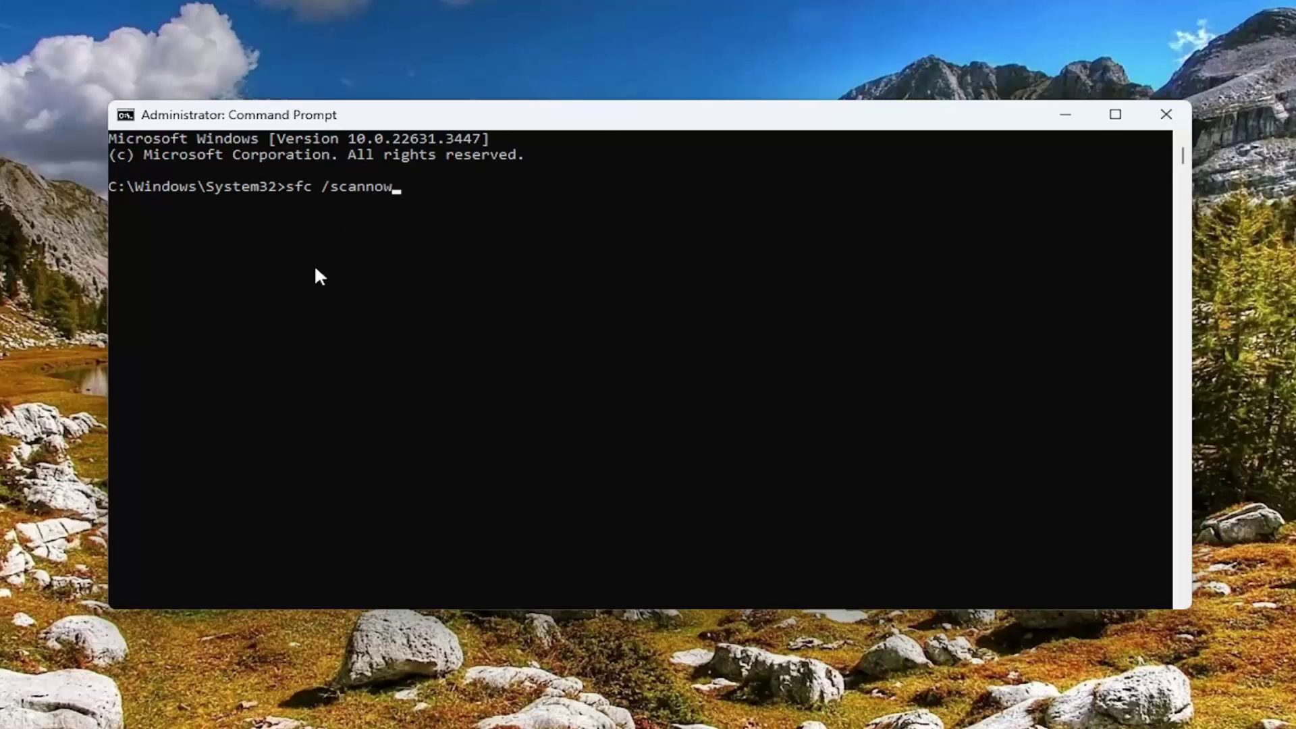
pyautogui.press('Return')
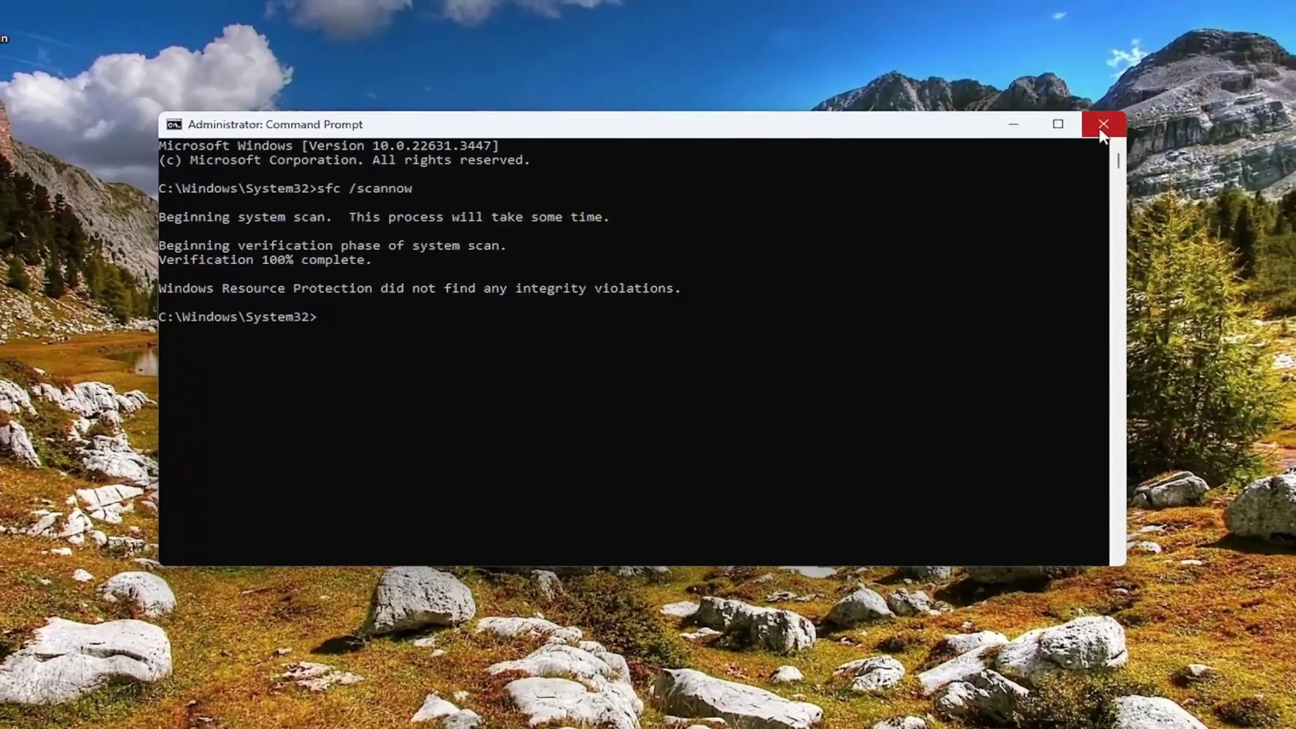
# Step: Close the Command Prompt window once the scan finishes with no integrity violations
pyautogui.click(1165, 114)
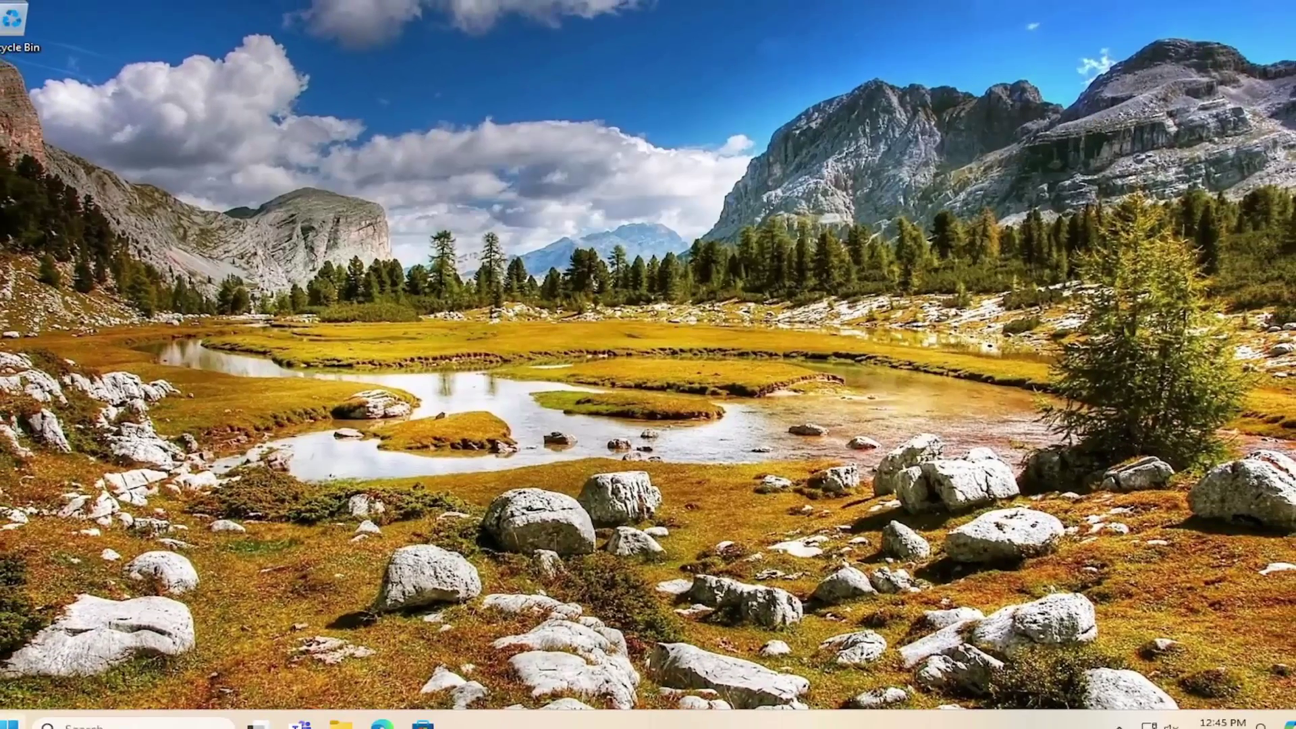